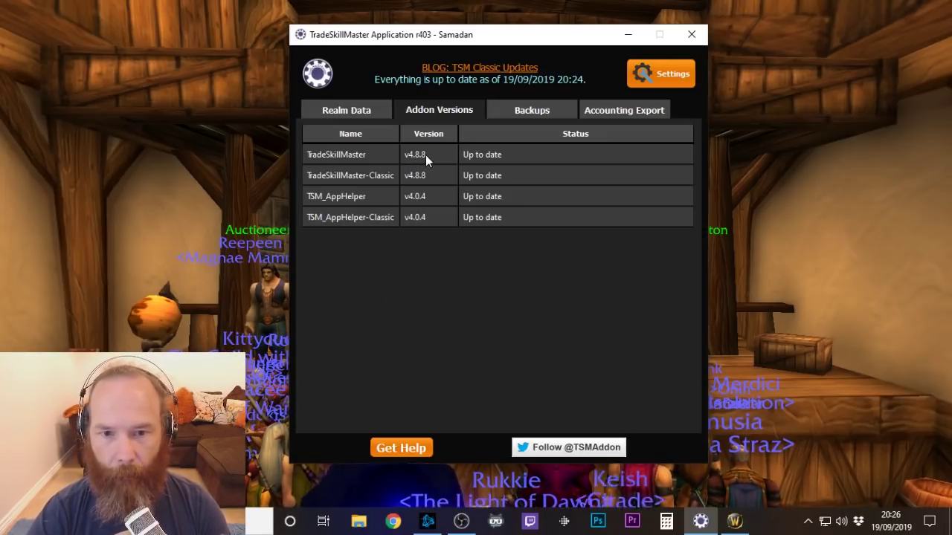
Review the Realm Data update status for each region, then return to World of Warcraft.
click(357, 113)
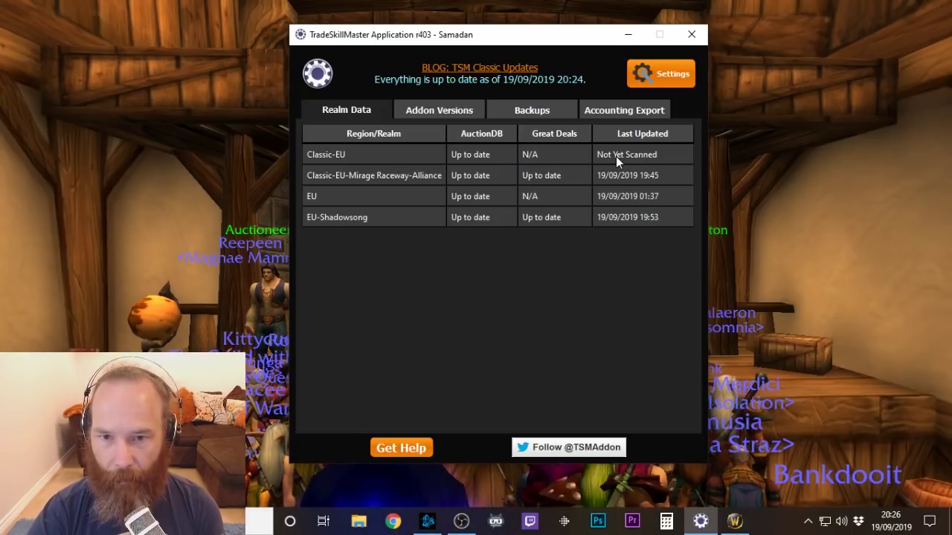
key(alt+Tab)
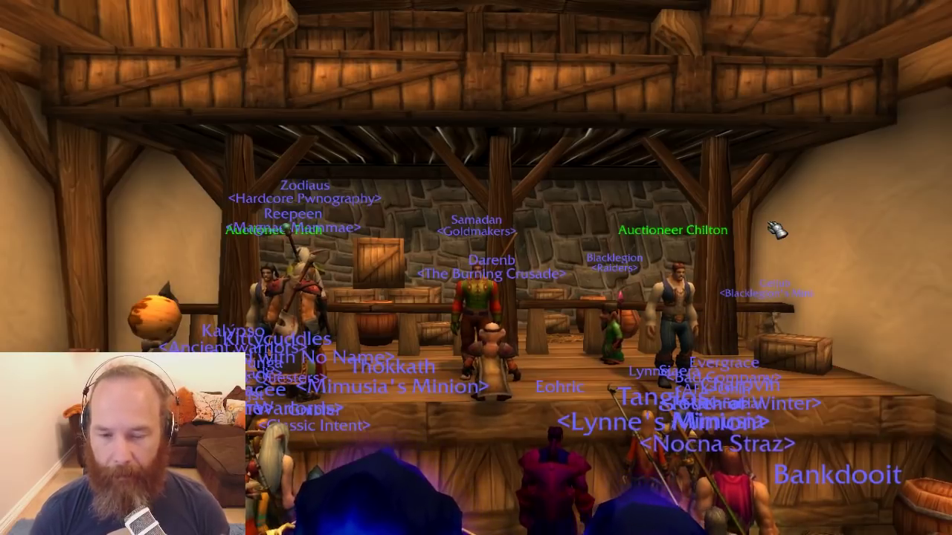
Restore the hidden game UI with Alt+Z and open the TSM Core dashboard from the minimap button.
key(alt+z)
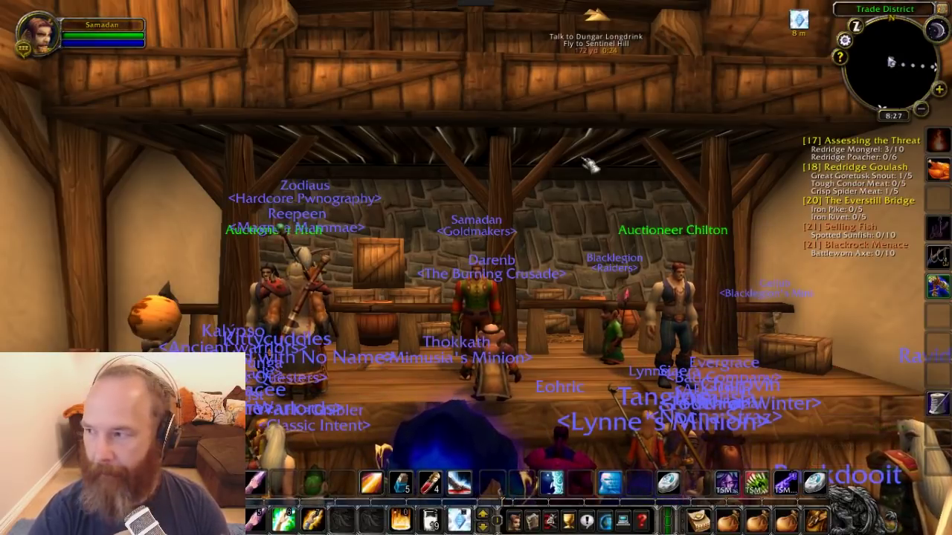
click(844, 42)
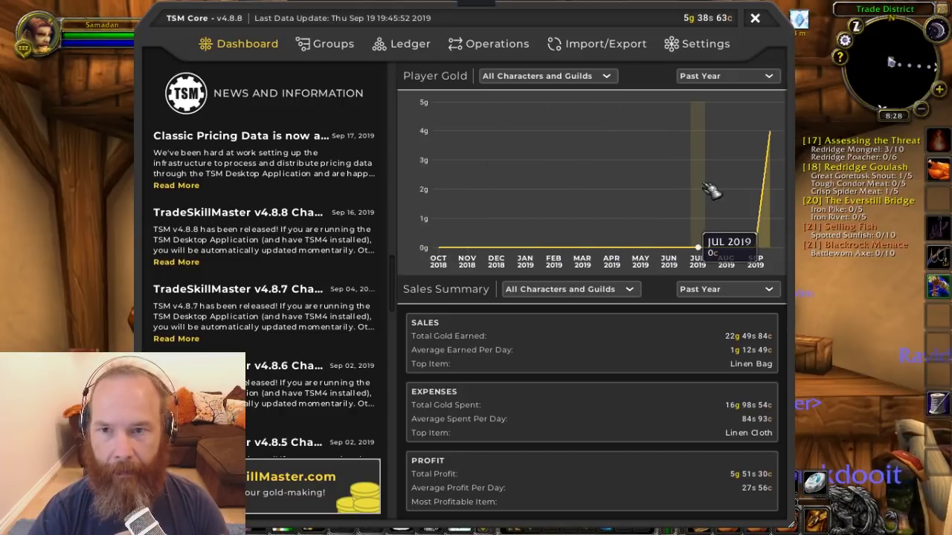
Wipe the current character profile's groups and operations, then show the Tooltip Settings page.
click(705, 43)
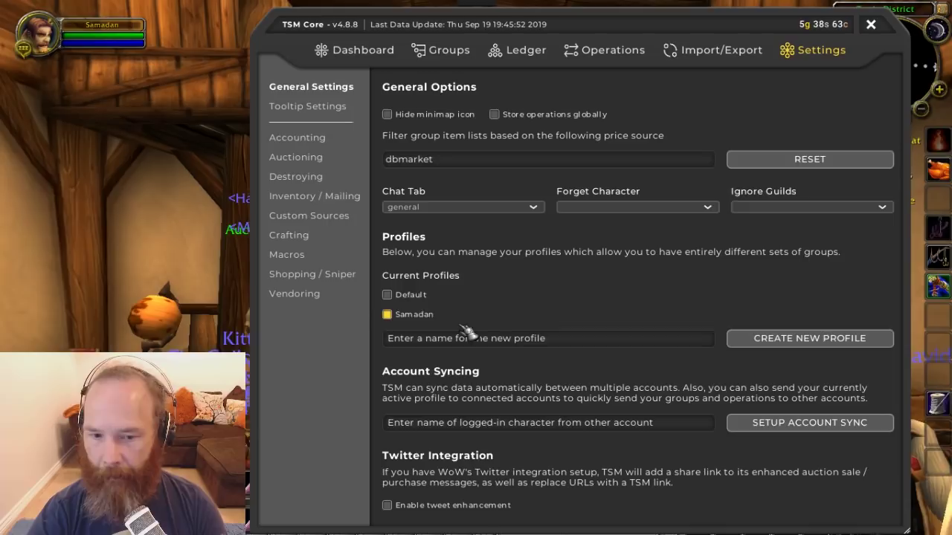
mouse_move(577, 320)
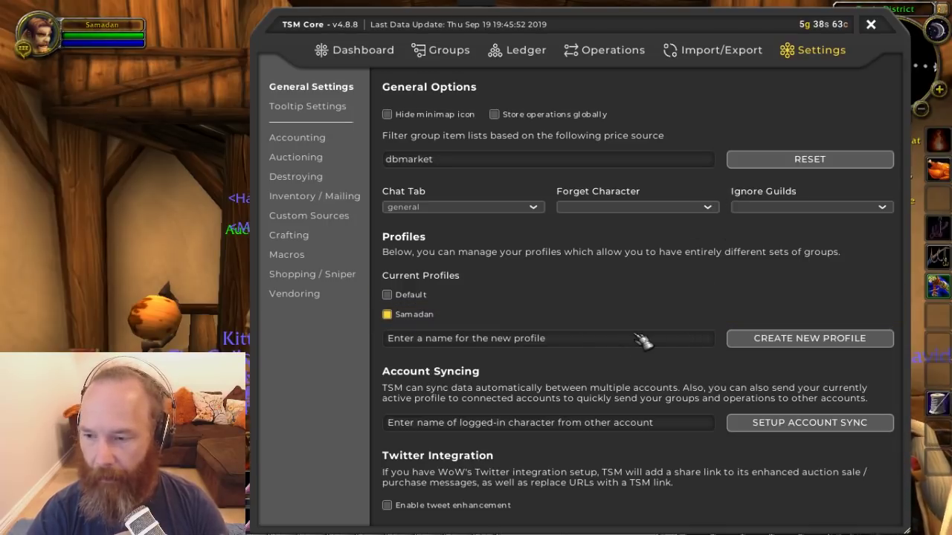
mouse_move(669, 322)
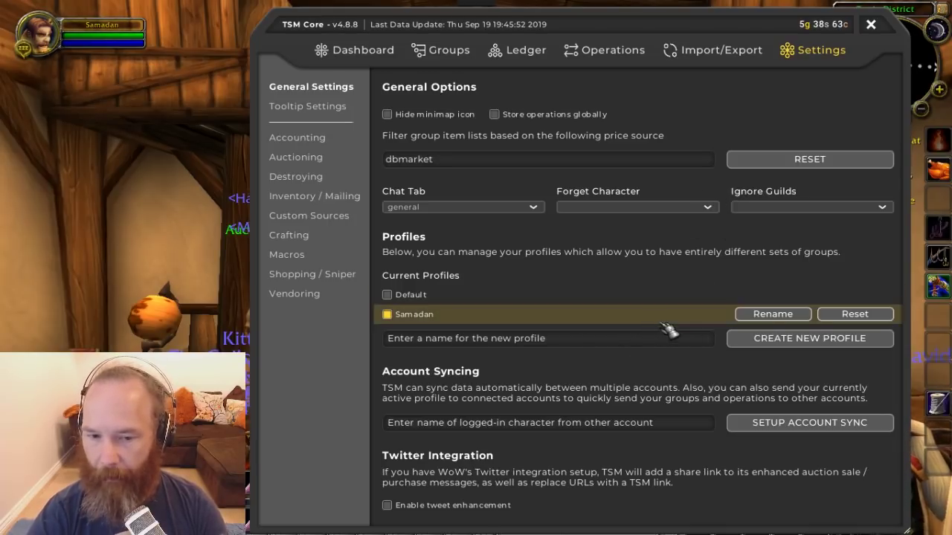
click(835, 316)
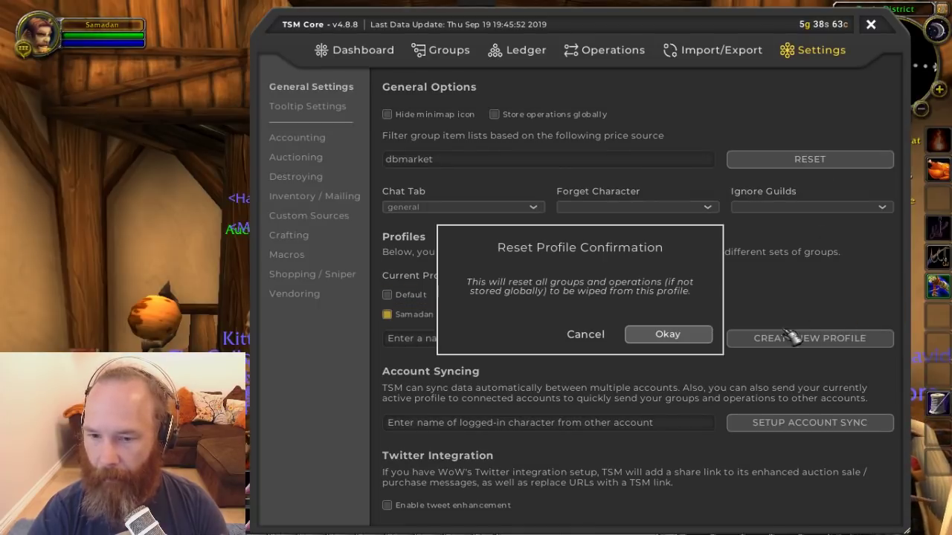
click(677, 338)
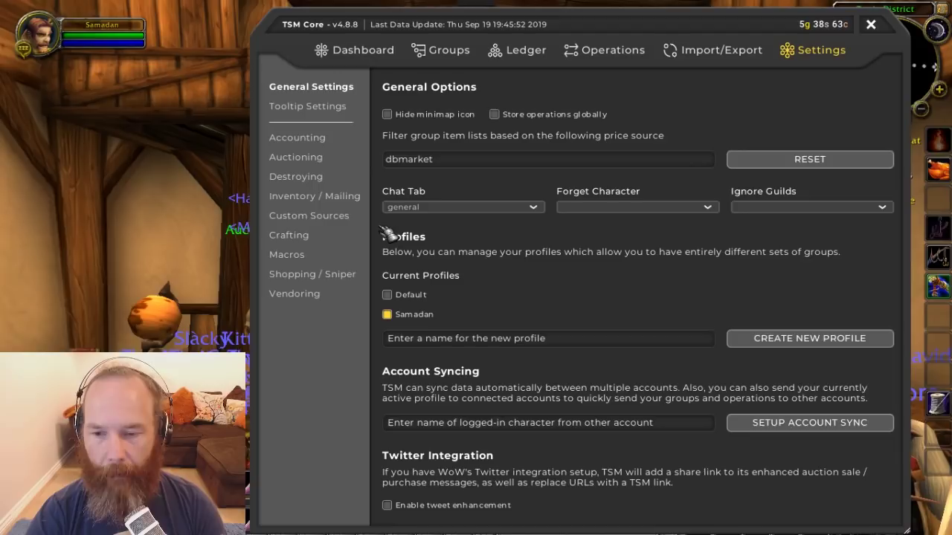
click(320, 108)
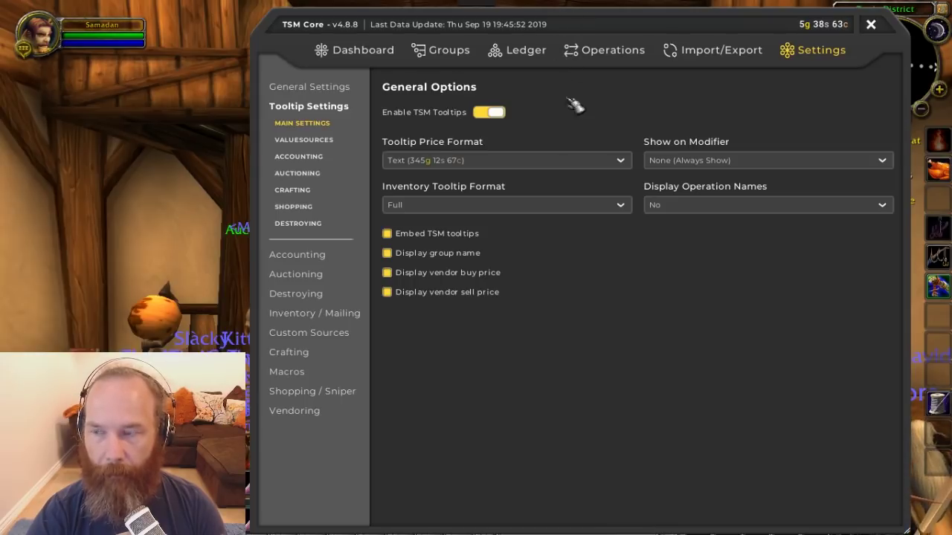
Show the VALUESOURCES tooltip options with realm min buyout and market value enabled.
click(325, 145)
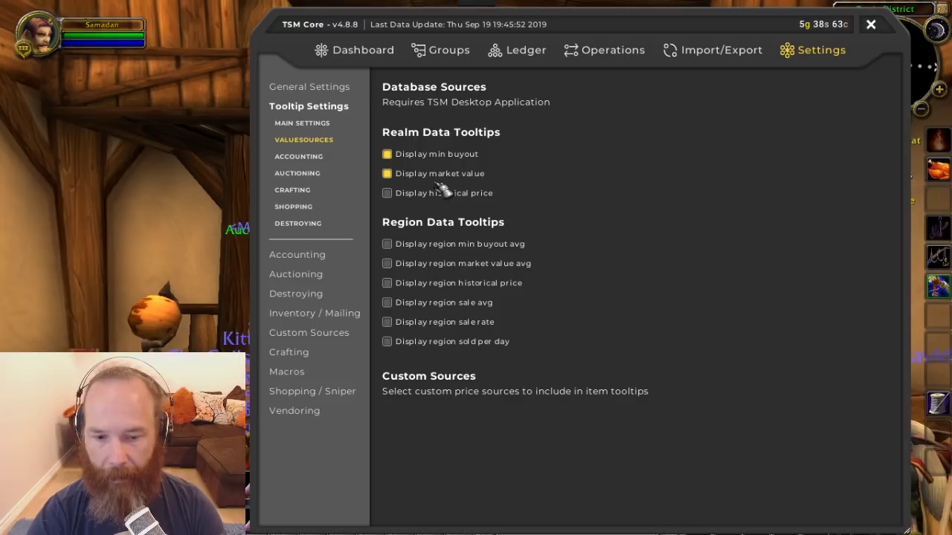
Review the Accounting, Auctioning, Crafting, Shopping and Destroying tooltip pages, then open Accounting settings.
click(314, 157)
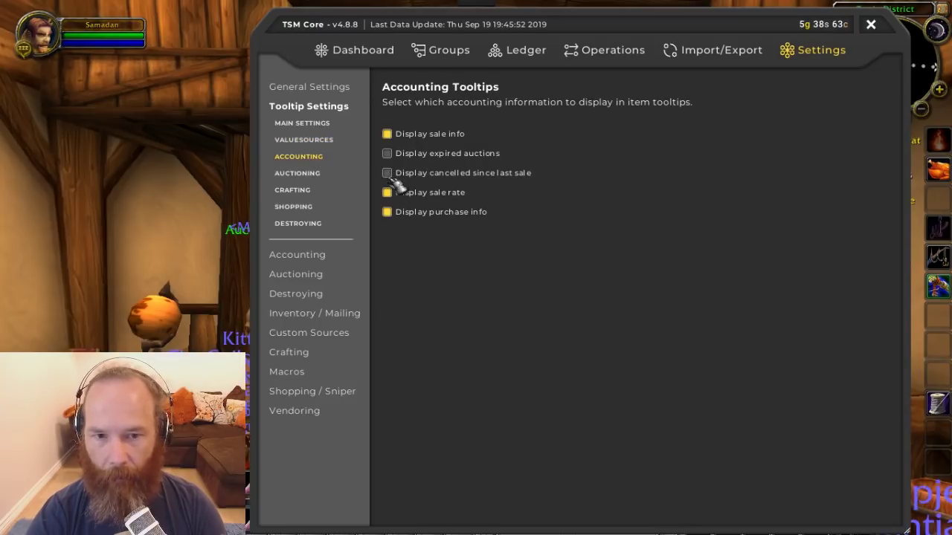
click(335, 176)
click(312, 192)
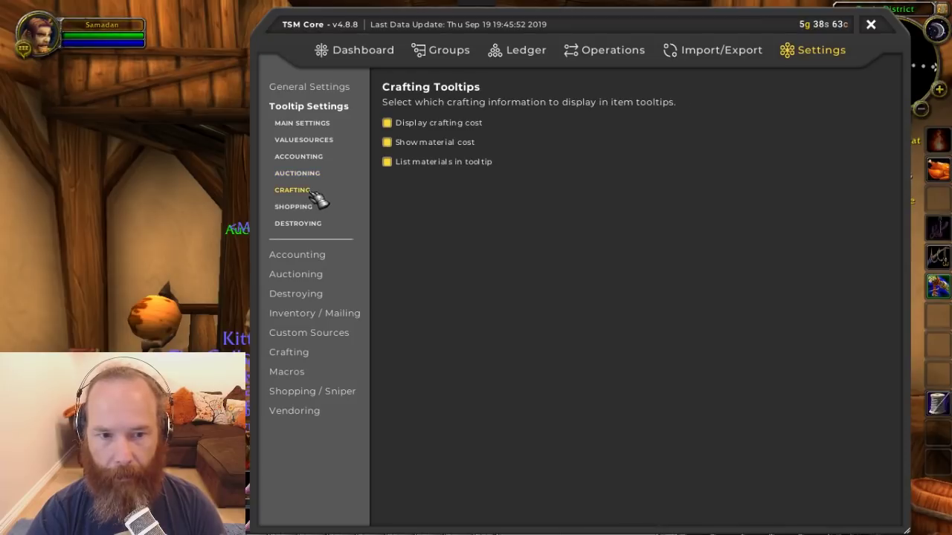
click(307, 208)
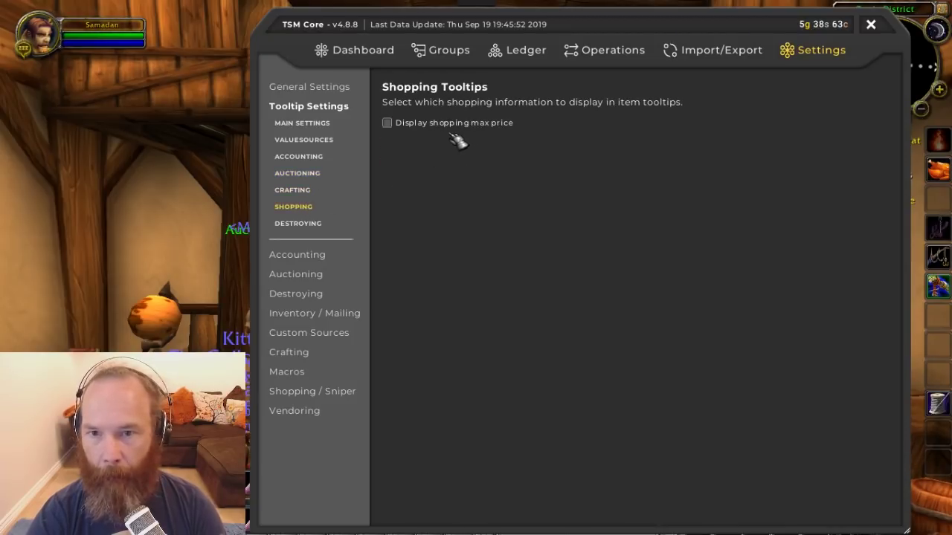
click(299, 224)
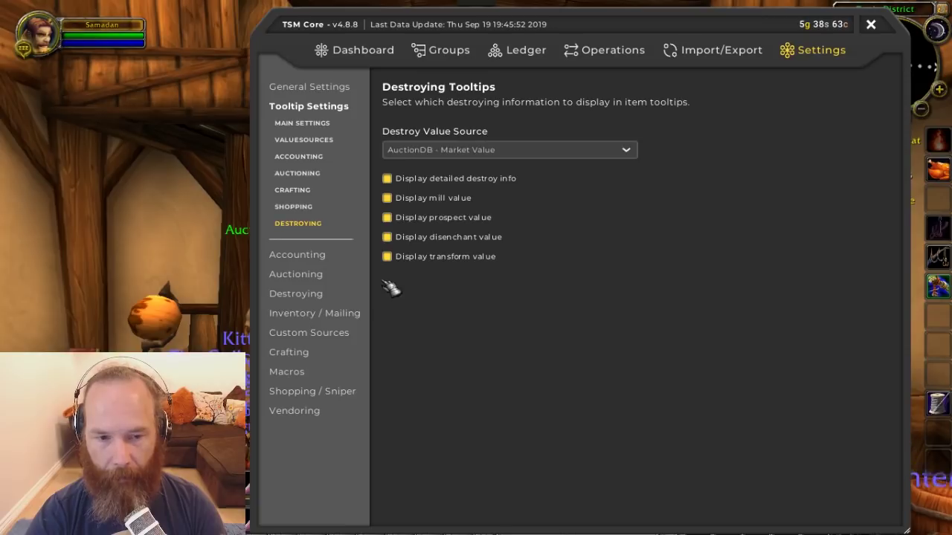
click(309, 258)
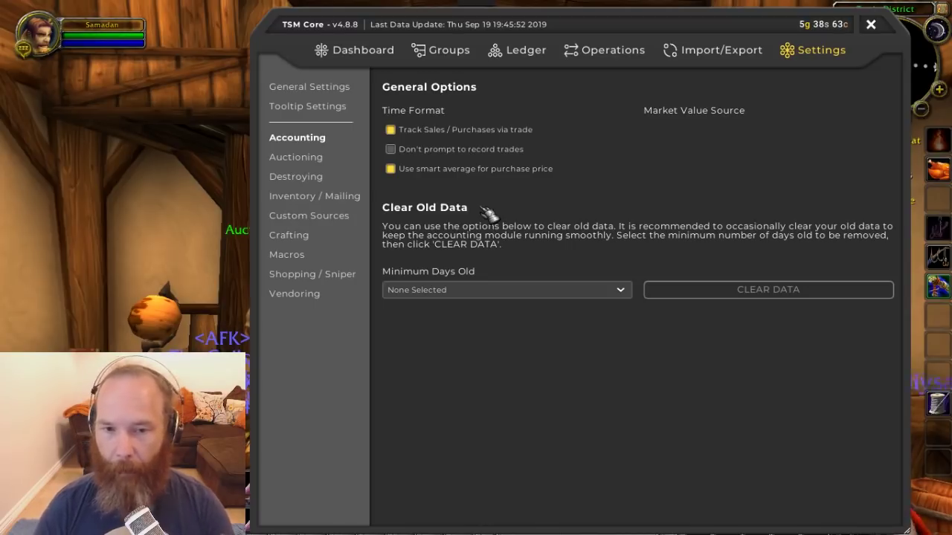
Set the Auctioning sale sound to Cash Register.
click(295, 157)
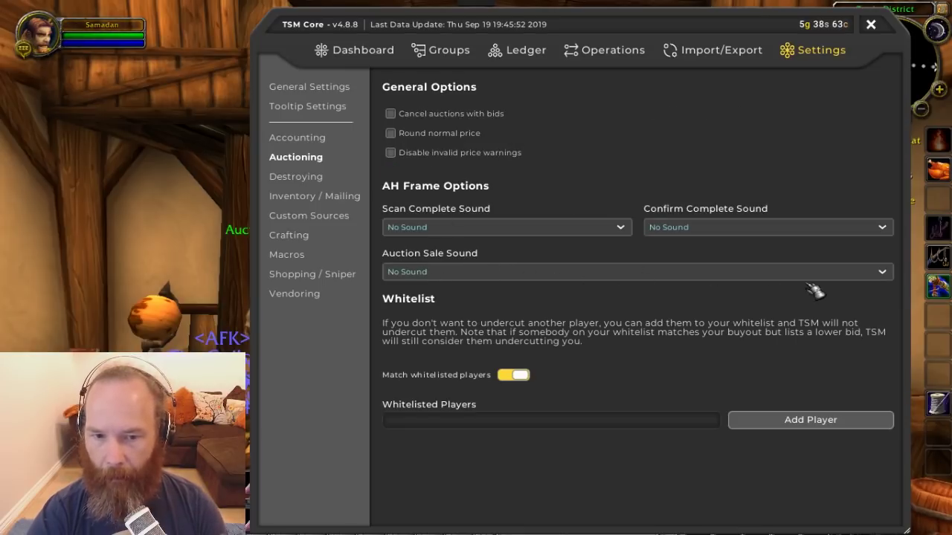
click(886, 274)
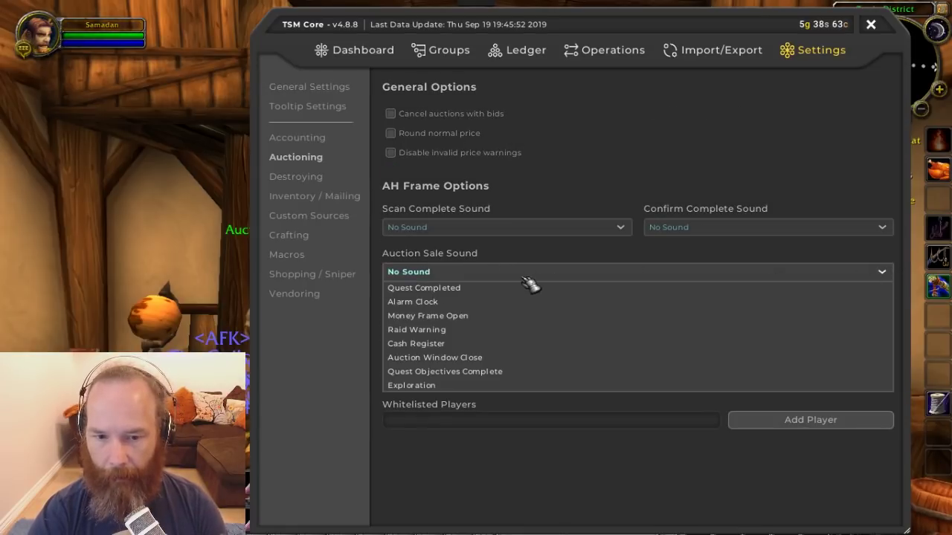
click(439, 346)
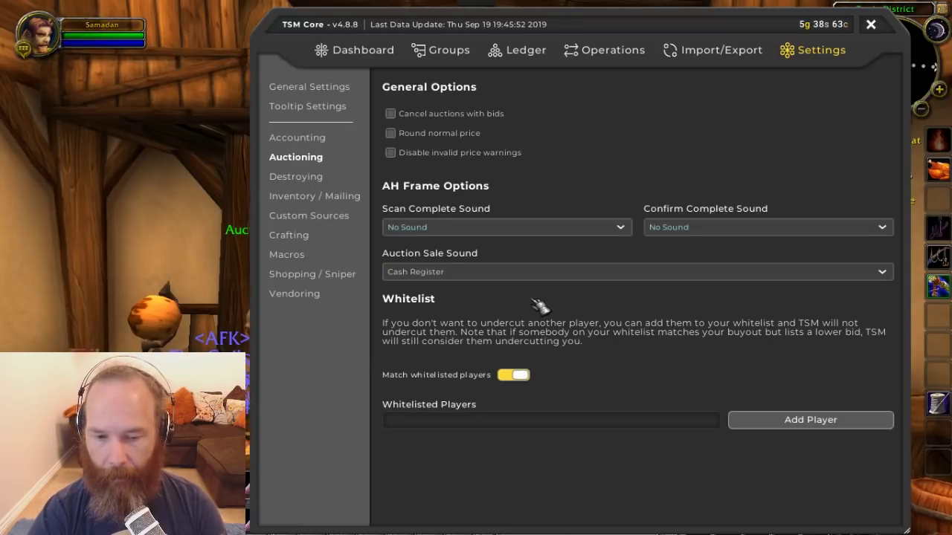
Browse the Destroying, Inventory / Mailing and Custom Sources settings, ending at Crafting.
click(307, 178)
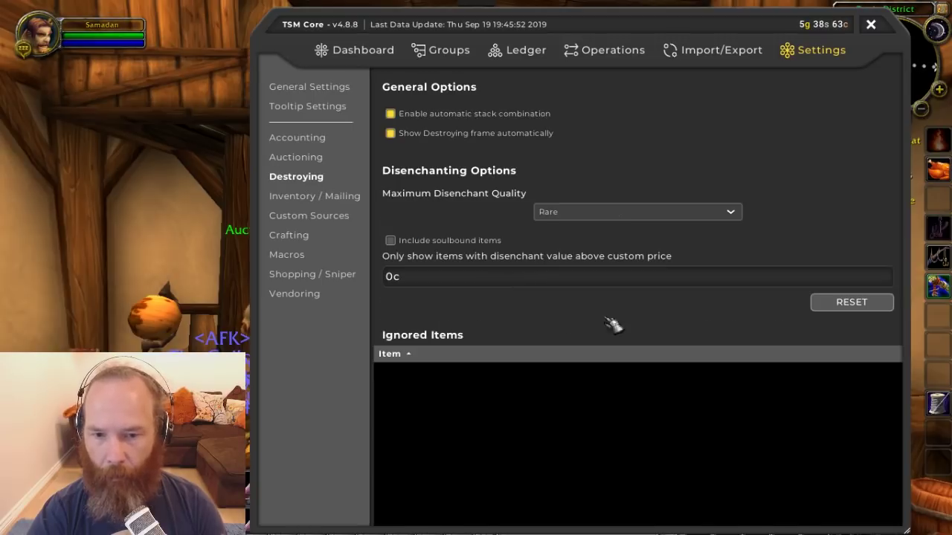
click(305, 197)
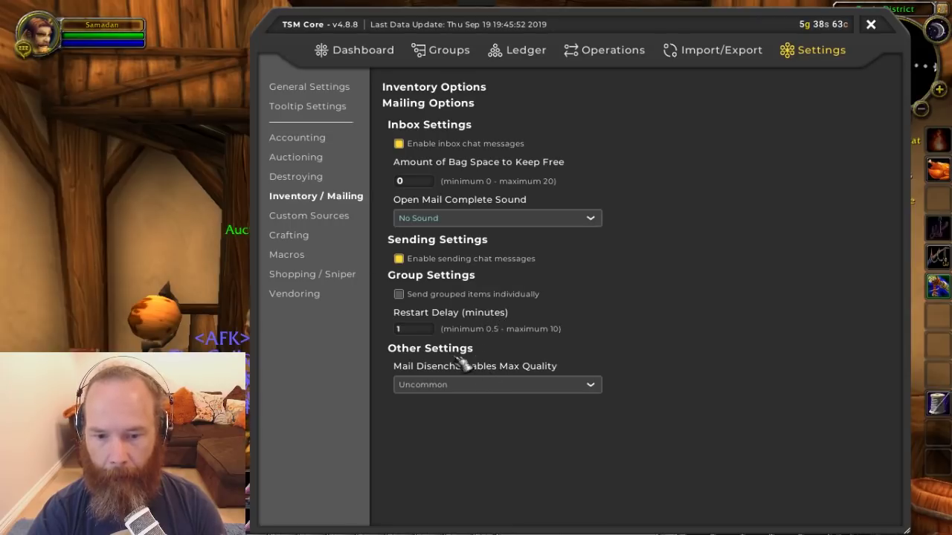
click(311, 220)
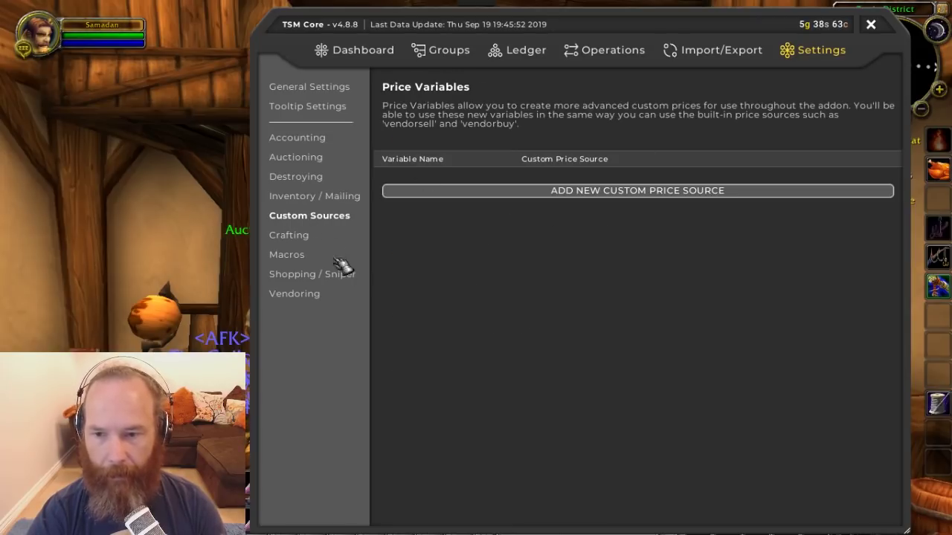
click(306, 238)
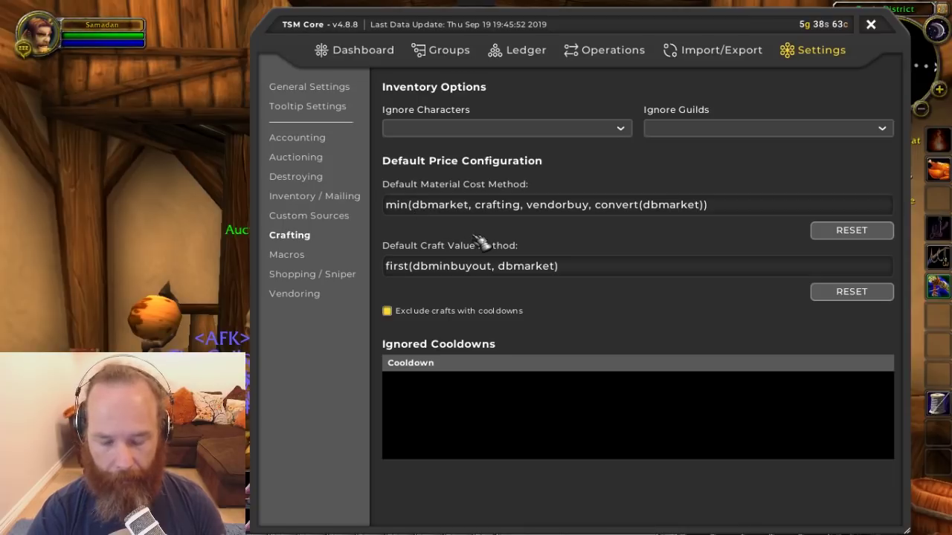
Insert avgBuy as the first source in the Default Material Cost Method formula.
text(avg)
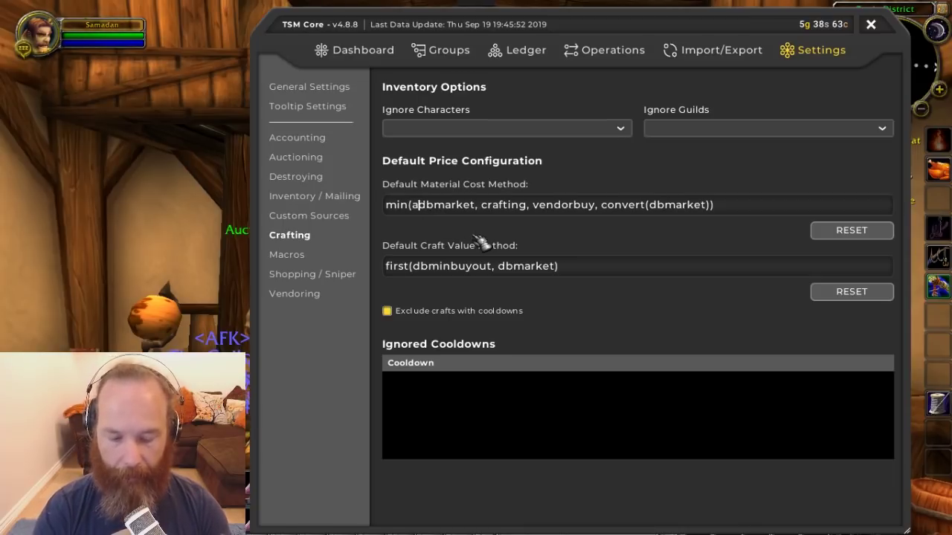
text(Buy)
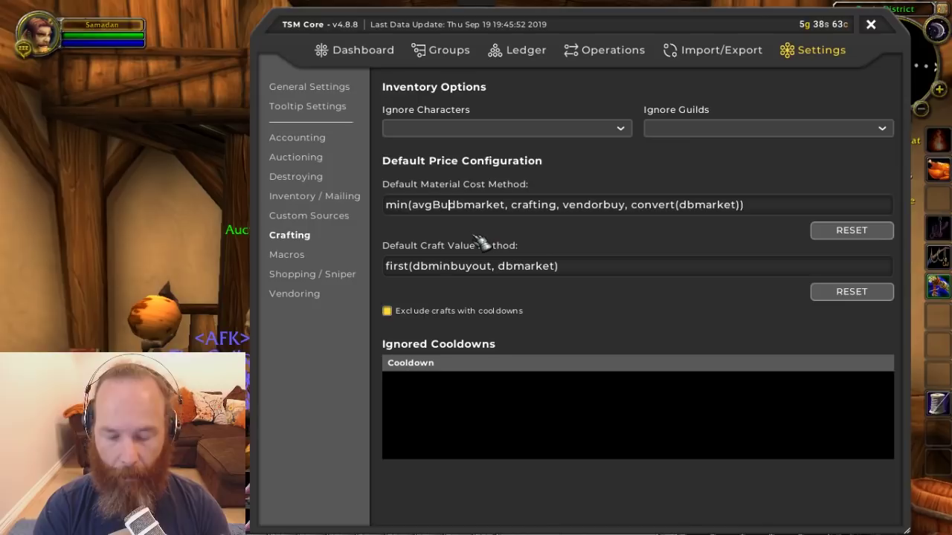
text(,)
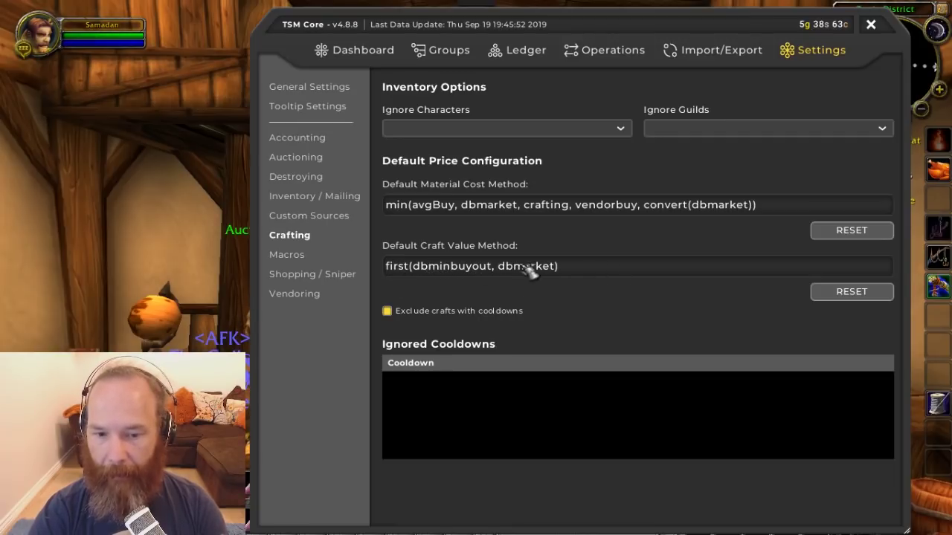
Bind the TSM macro to scroll wheel up and down with the CTRL modifier.
click(296, 257)
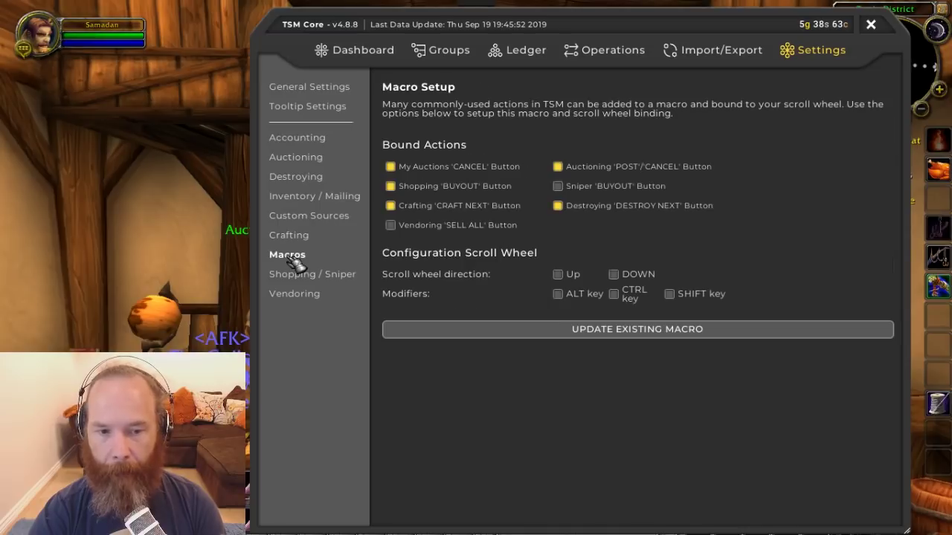
click(558, 274)
click(614, 274)
click(617, 296)
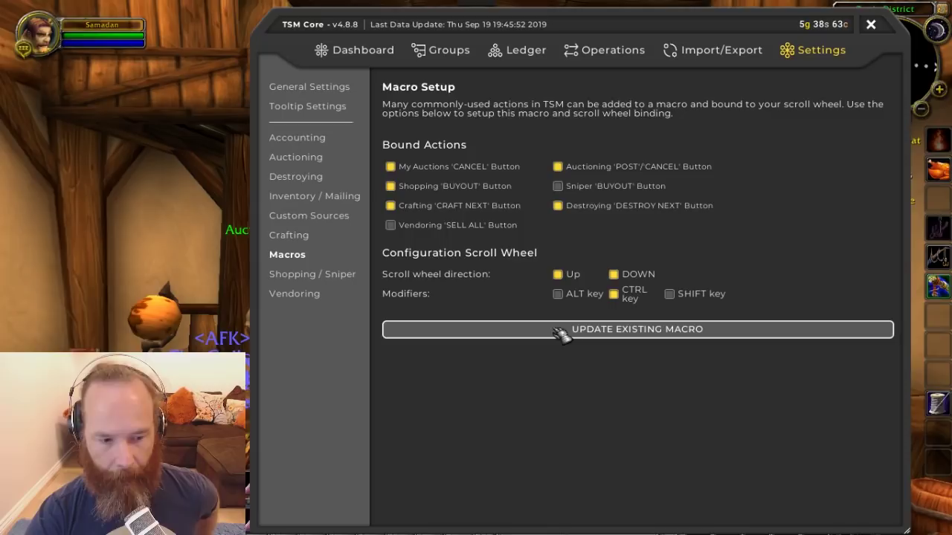
Reset the Shopping / Sniper buyout confirmation alert to default and view the Vendoring settings.
click(339, 274)
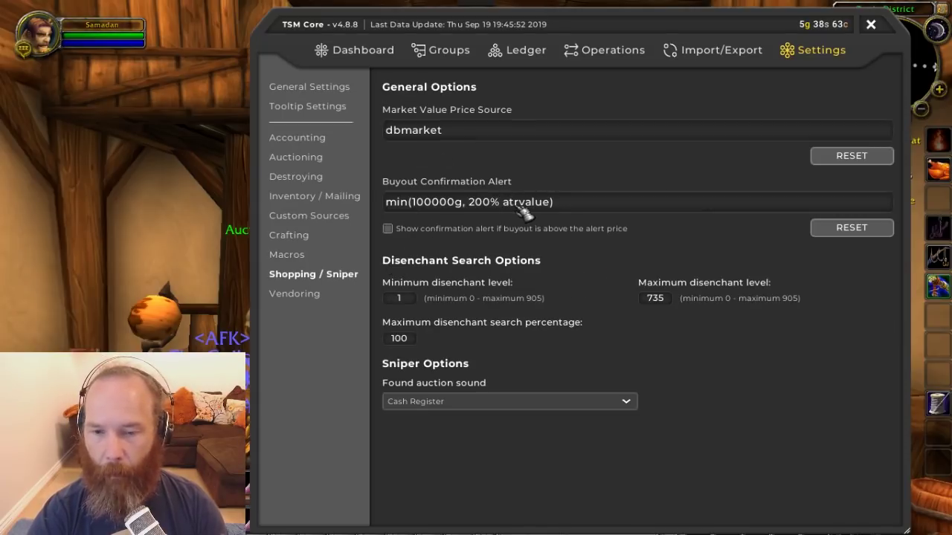
click(844, 231)
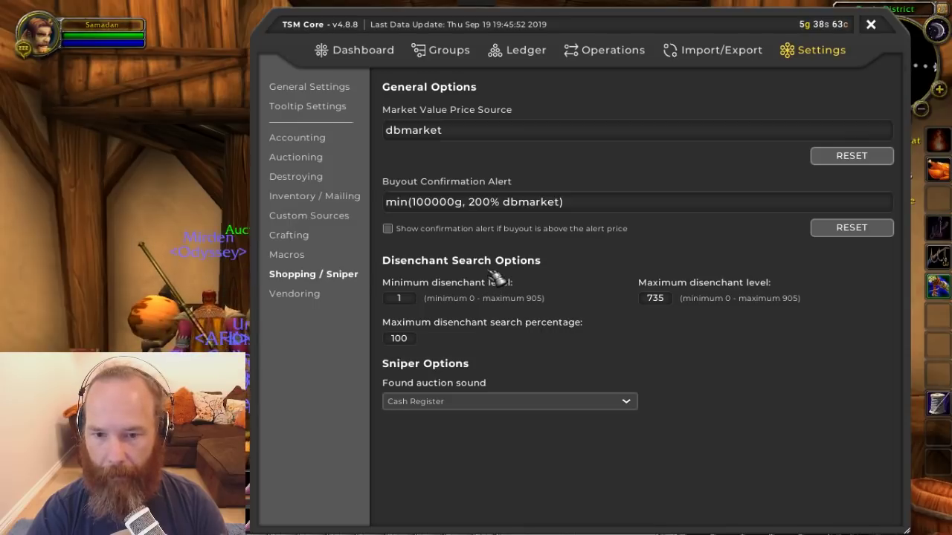
click(296, 297)
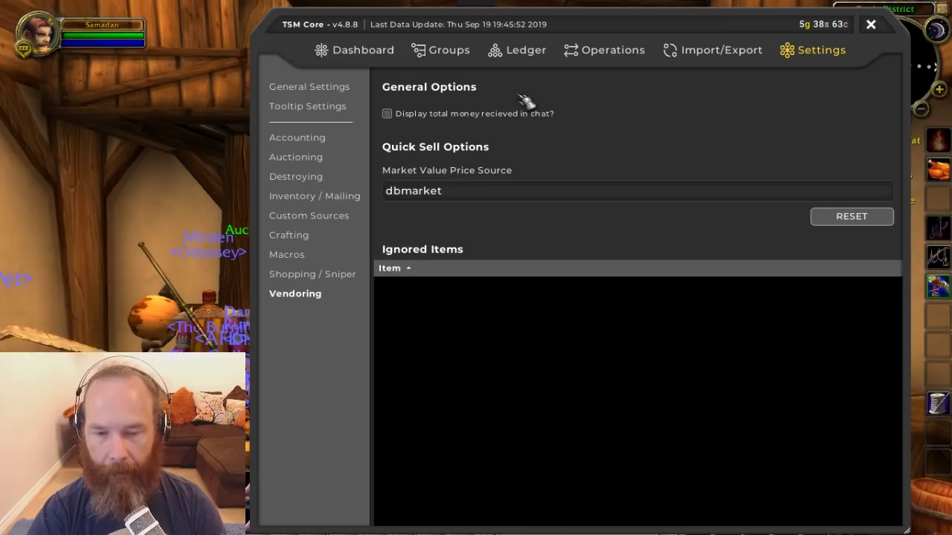
drag(543, 46, 557, 38)
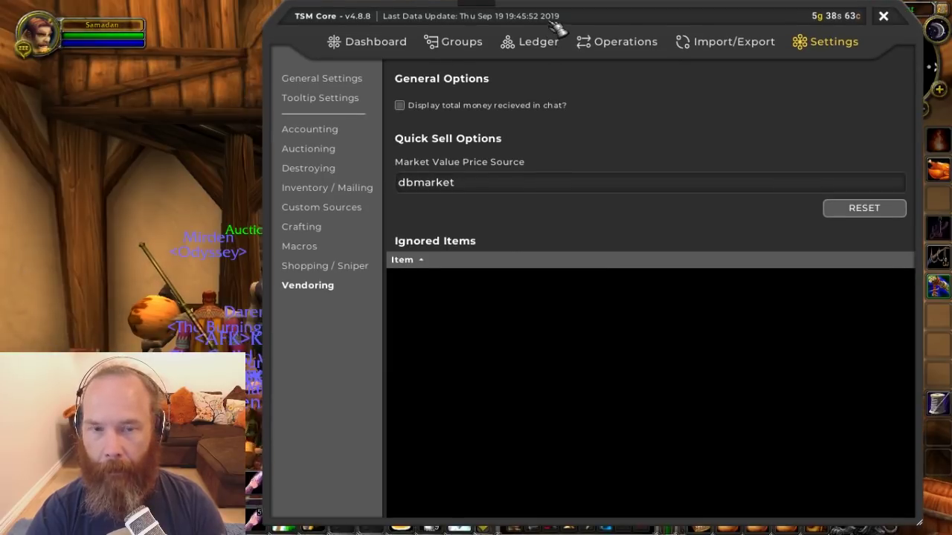
Close the TSM Core window and turn the character toward the Trade District auctioneers.
click(883, 16)
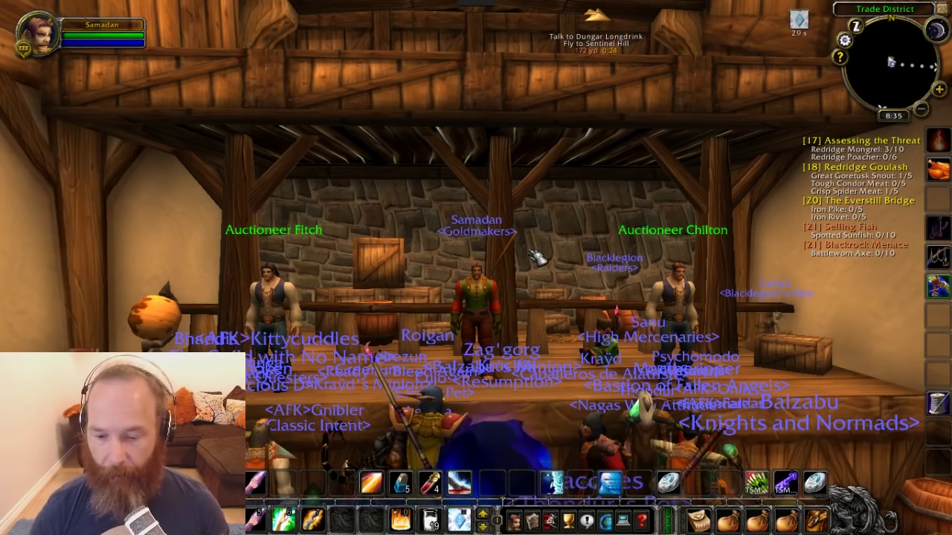
key(a)
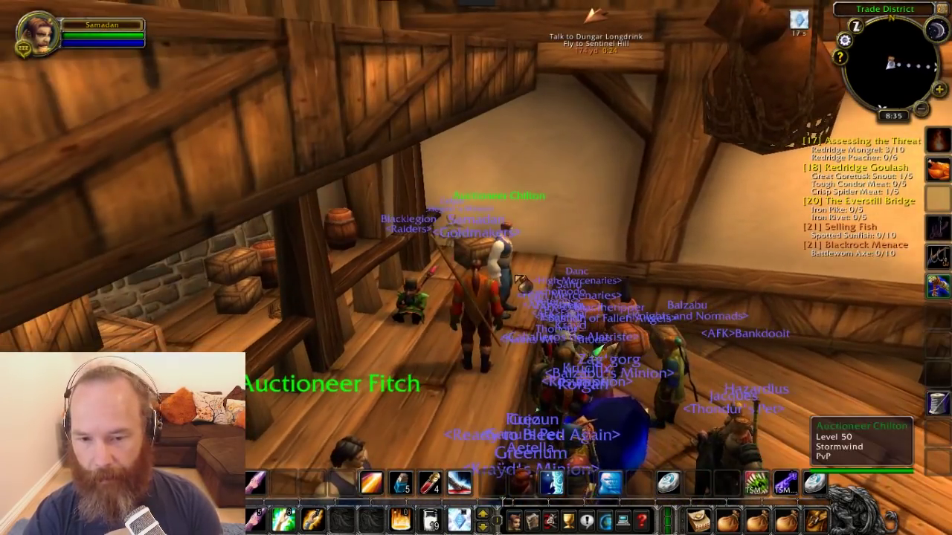
right_click(498, 264)
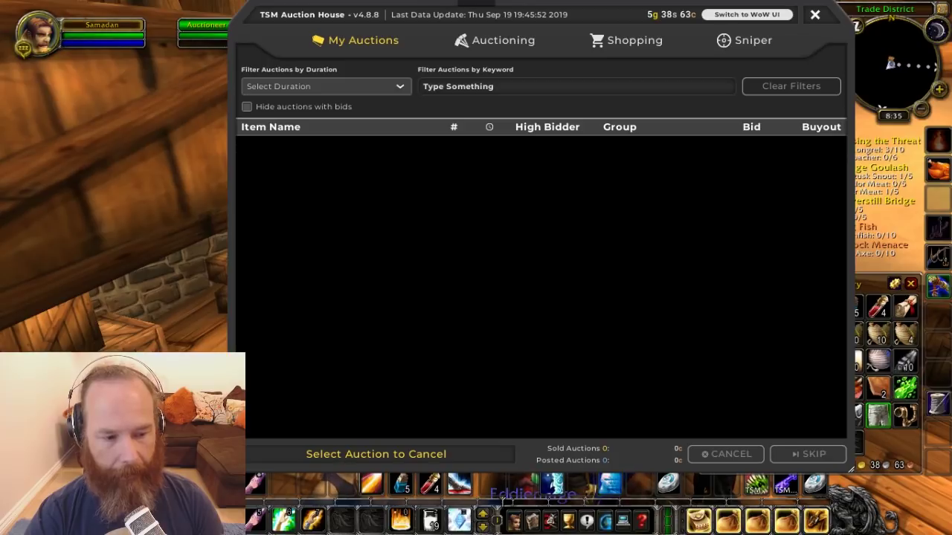
drag(15, 282, 9, 149)
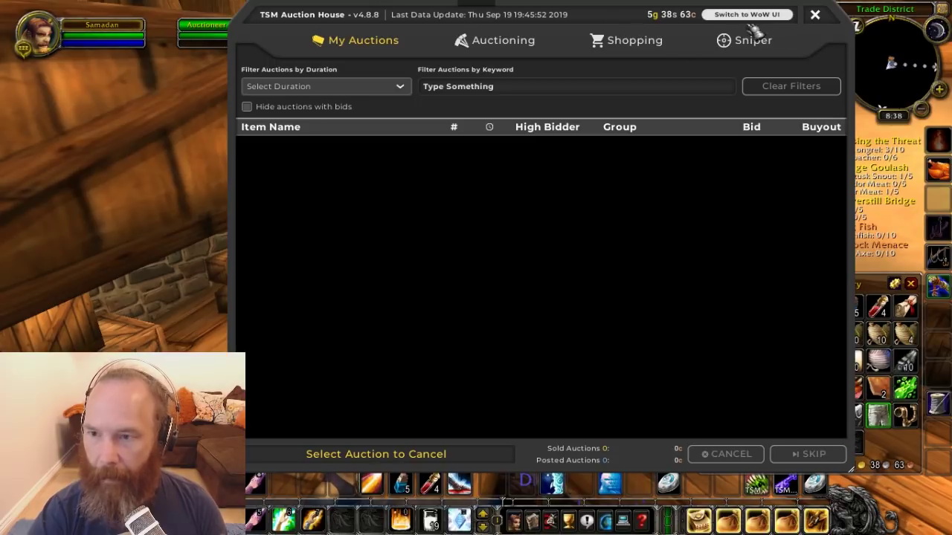
click(815, 15)
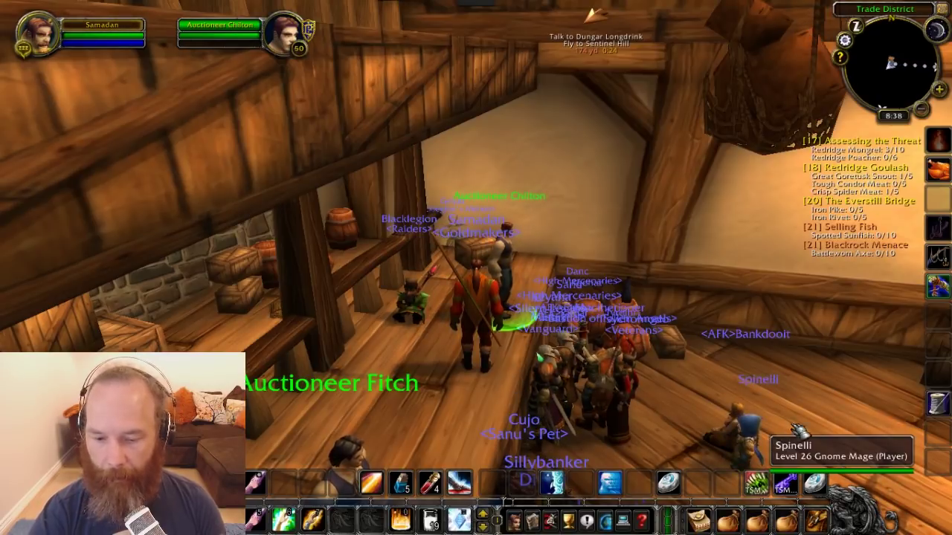
Show Tailoring in the TSM Crafting view and position the window in front of the bags.
click(937, 405)
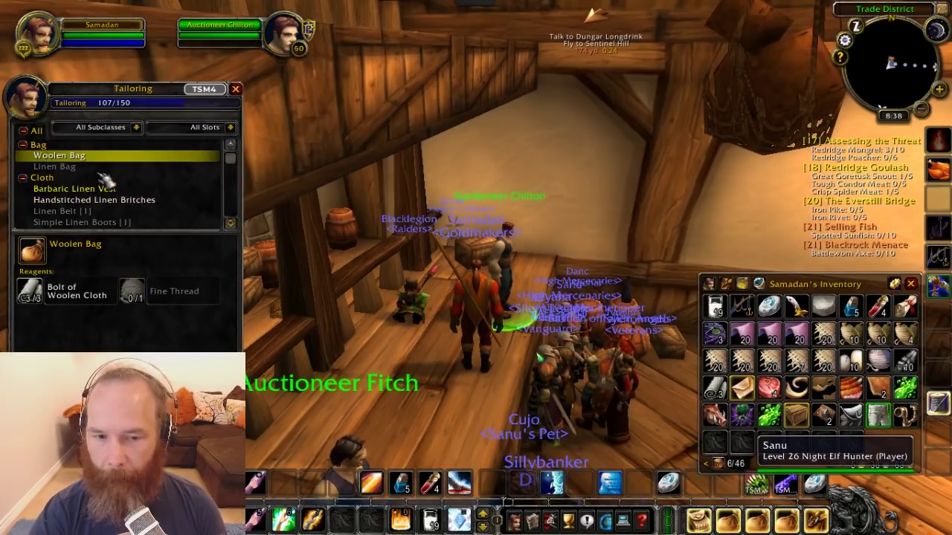
click(206, 89)
drag(293, 46, 415, 43)
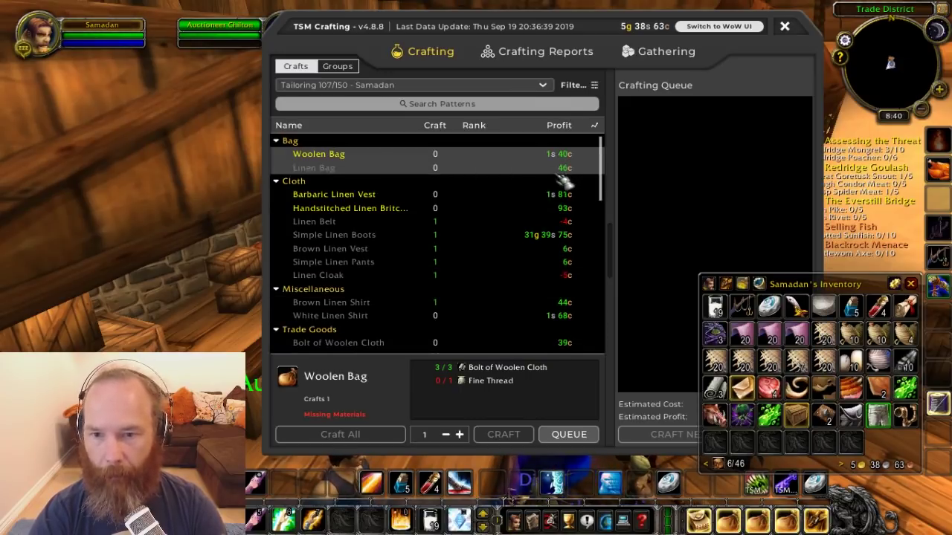
scroll(557, 336, down, 1)
scroll(555, 312, up, 1)
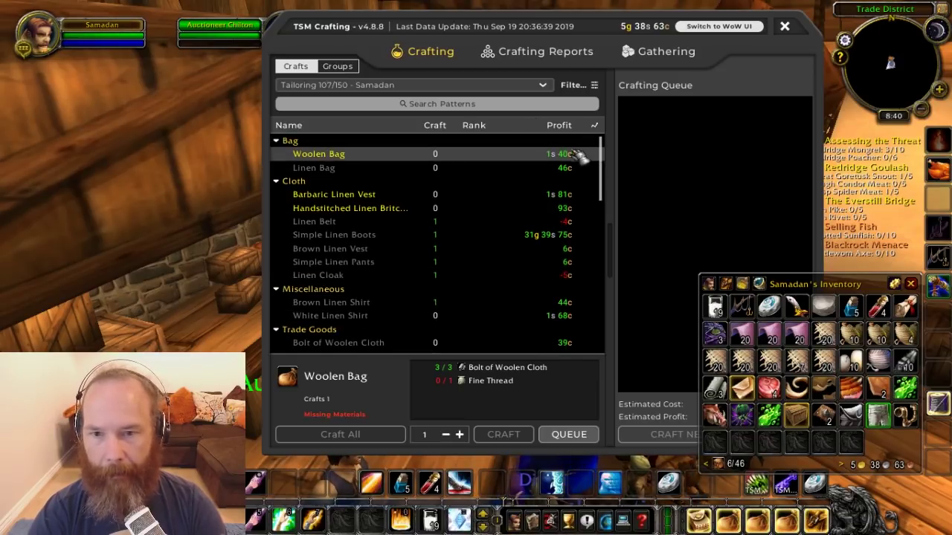
click(343, 154)
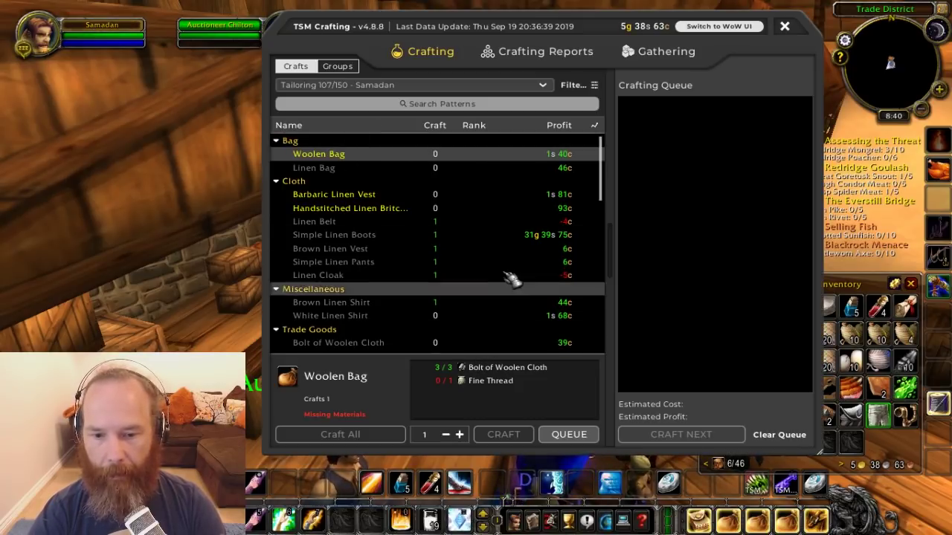
Select the Bolt of Woolen Cloth recipe to see its details.
mouse_move(485, 369)
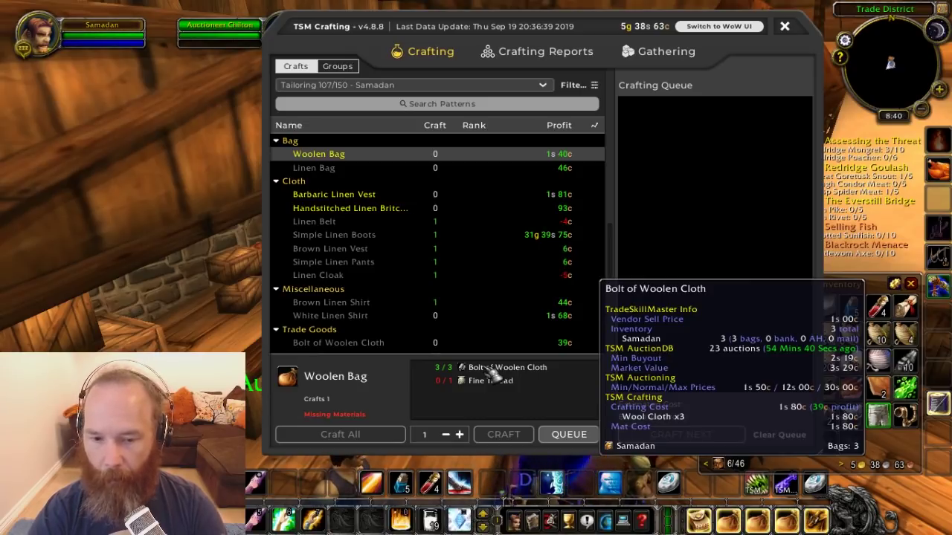
scroll(360, 336, down, 1)
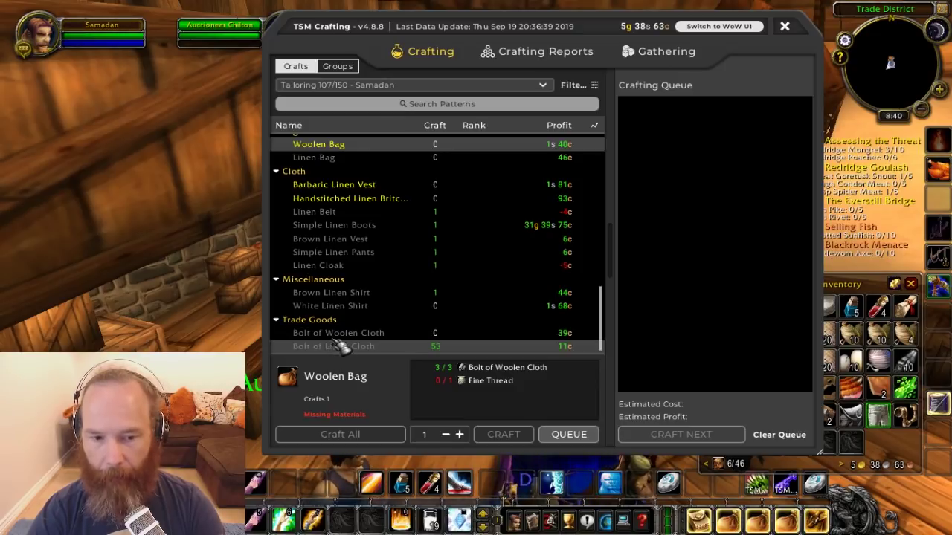
click(339, 334)
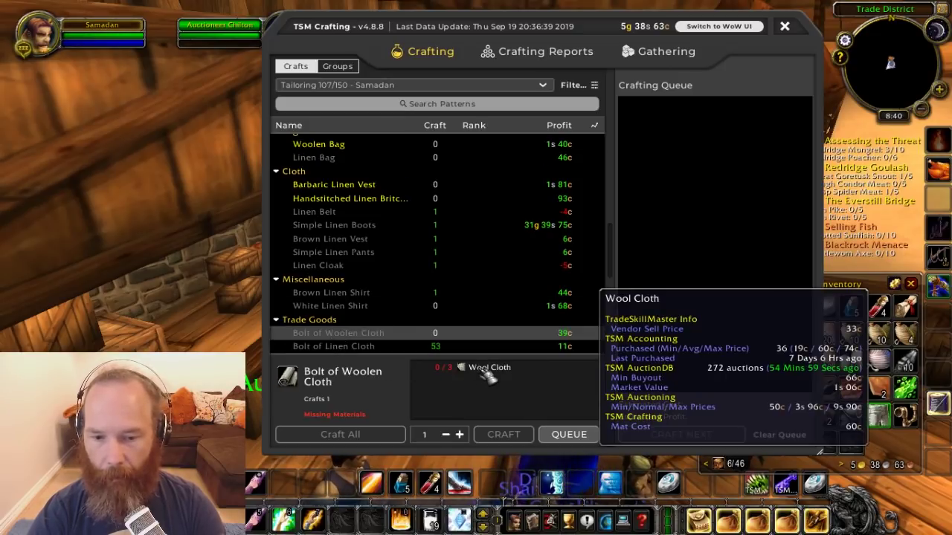